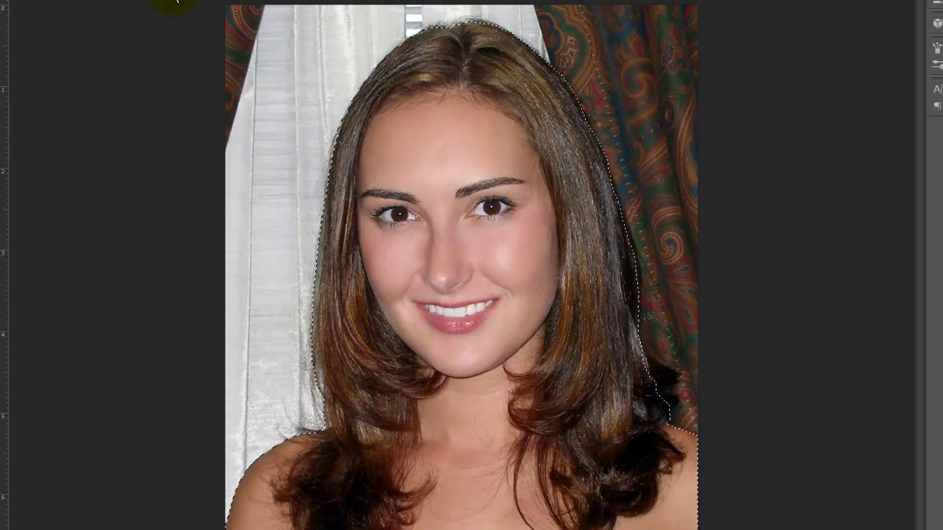
Move the selected woman into Woodcut.psd as Layer 1 above the wood-grain background.
key(v)
drag(443, 266, 86, 0)
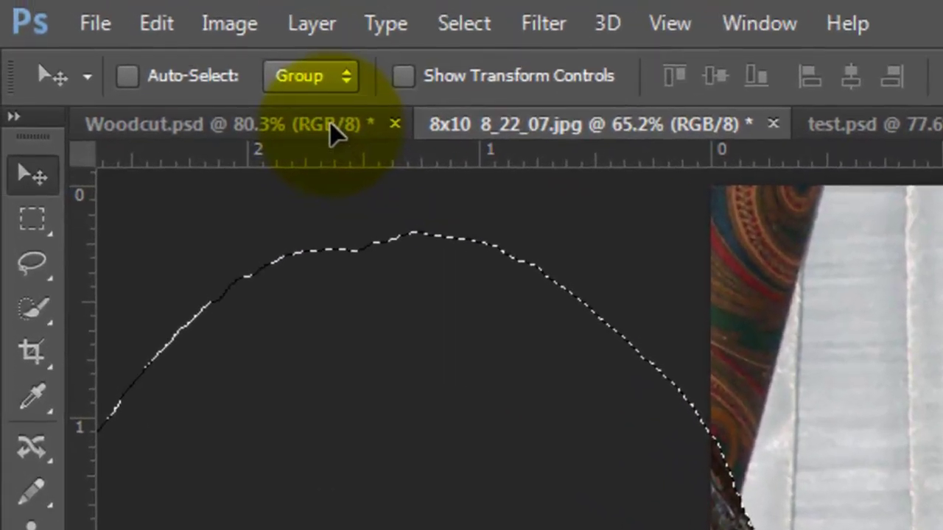
drag(332, 132, 332, 132)
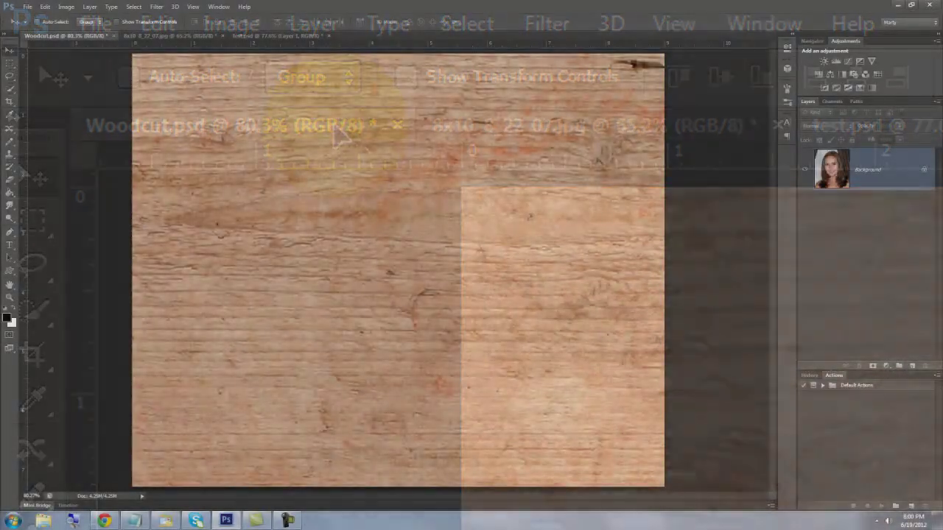
drag(96, 37, 414, 324)
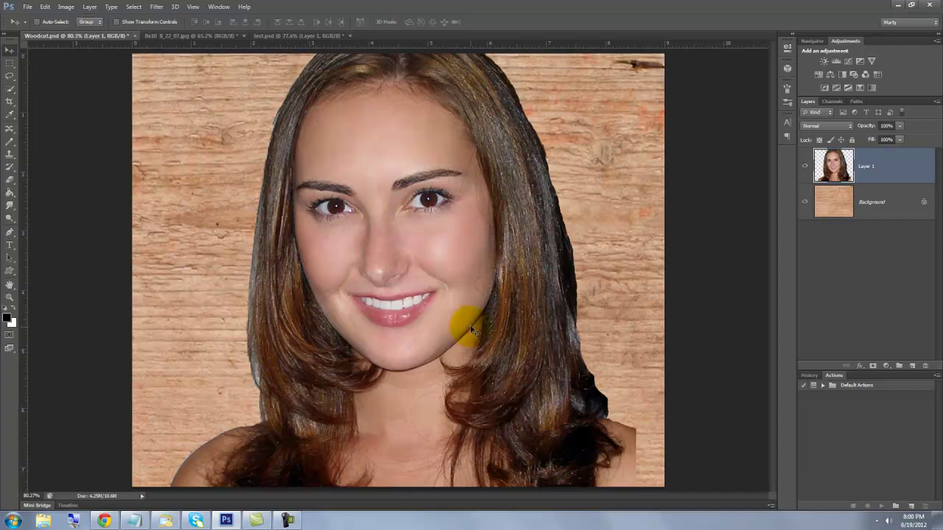
Scale Layer 1 down and place it right of centre and lower on the wood, committing the transform.
key(ctrl+t)
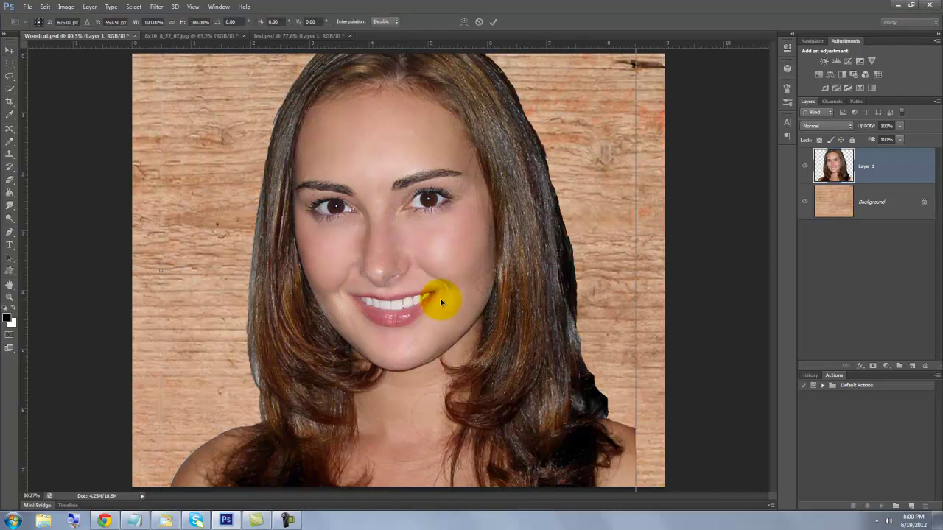
key(ctrl+0)
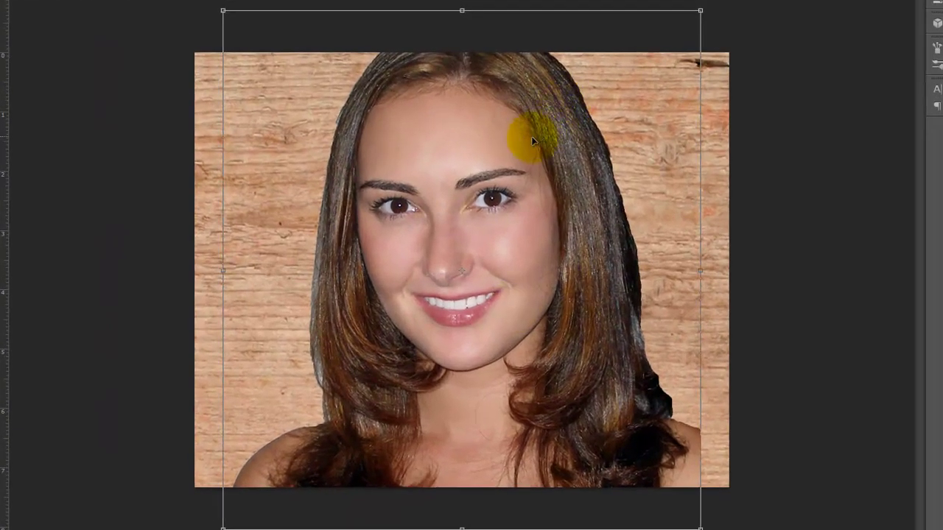
drag(532, 139, 564, 201)
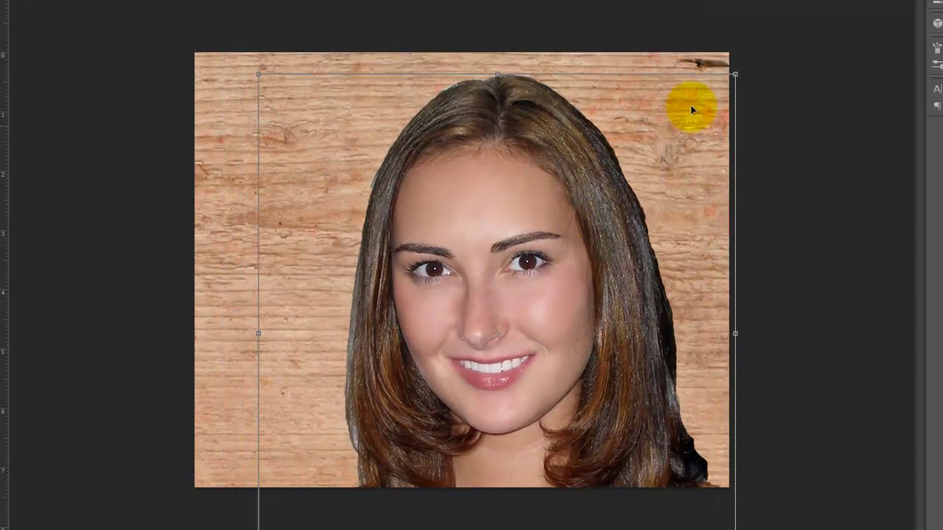
drag(735, 74, 697, 116)
drag(629, 177, 586, 195)
drag(326, 80, 301, 57)
drag(476, 210, 489, 213)
key(Return)
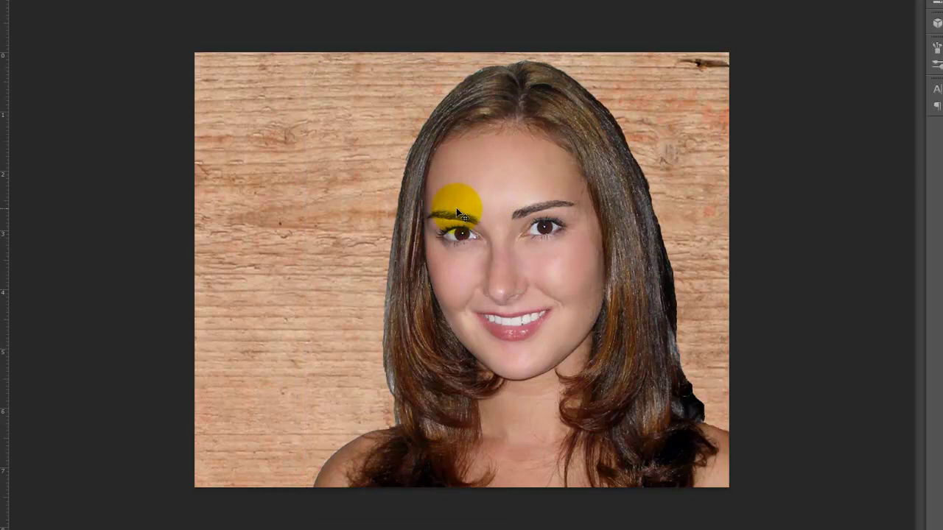
Desaturate the woman layer and apply the Photocopy sketch filter with Detail 15 and Darkness 19.
key(ctrl+shift+u)
key(ctrl+0)
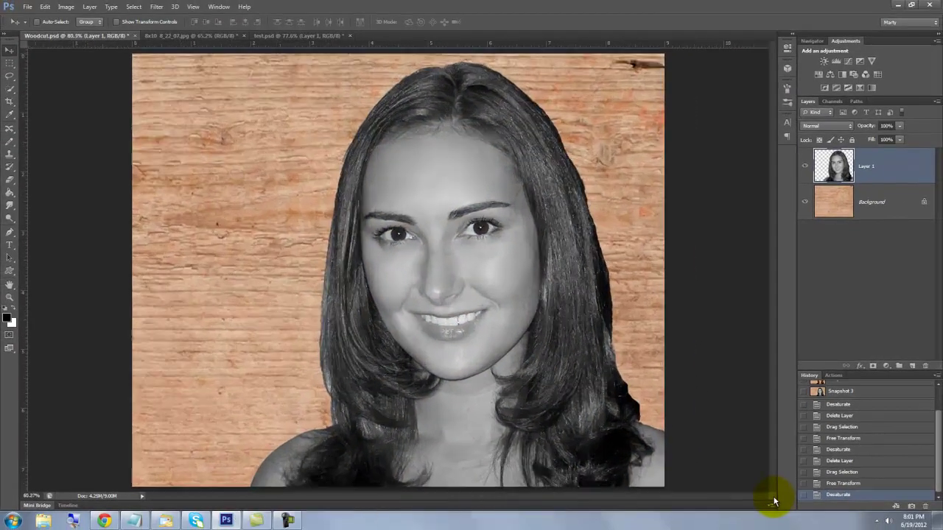
click(156, 6)
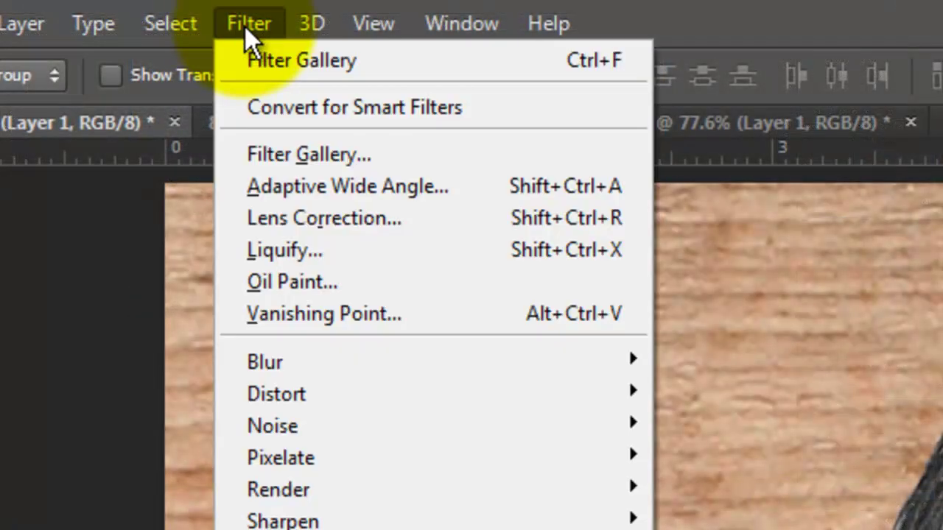
click(260, 154)
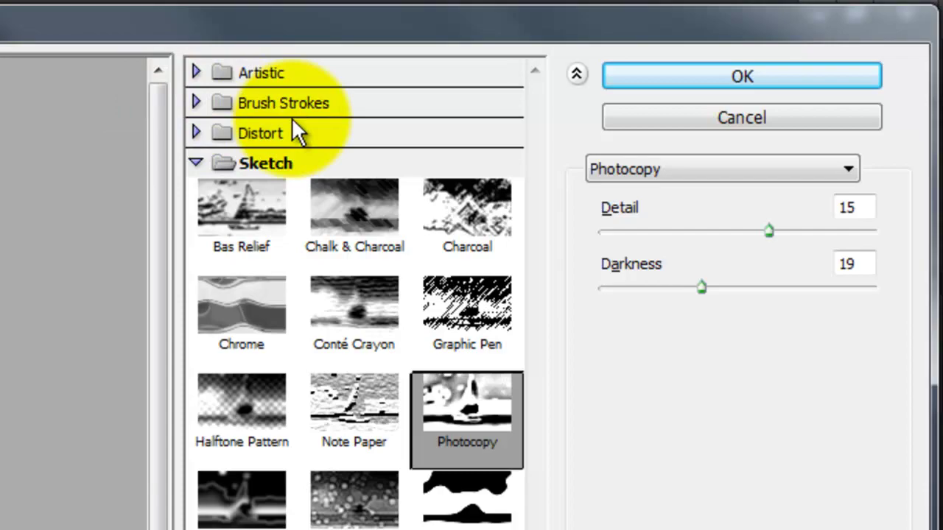
click(672, 74)
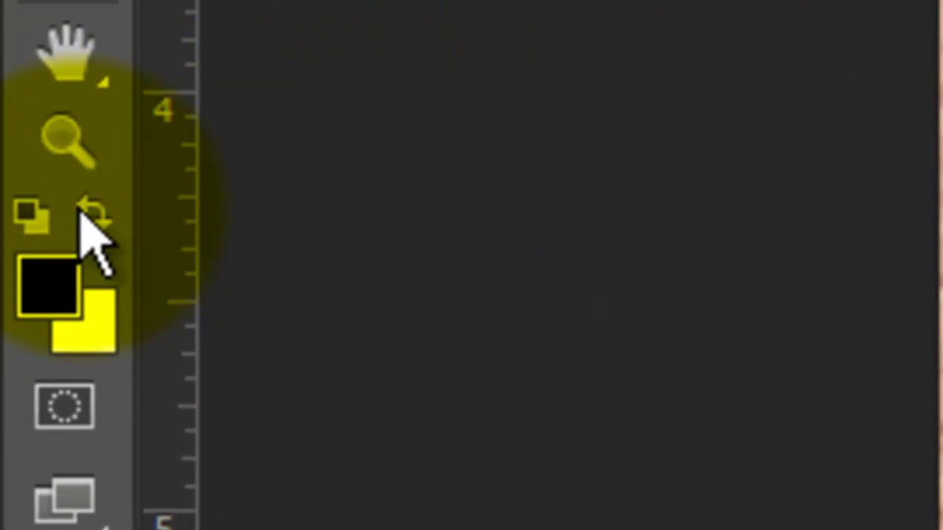
Make white the foreground colour and set up the Pencil tool at a suitable brush size.
key(x)
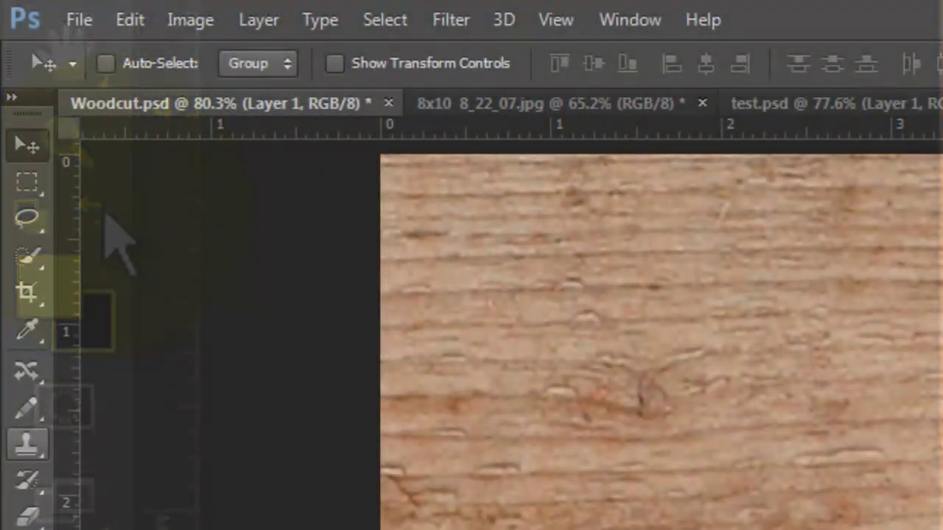
drag(23, 398, 145, 431)
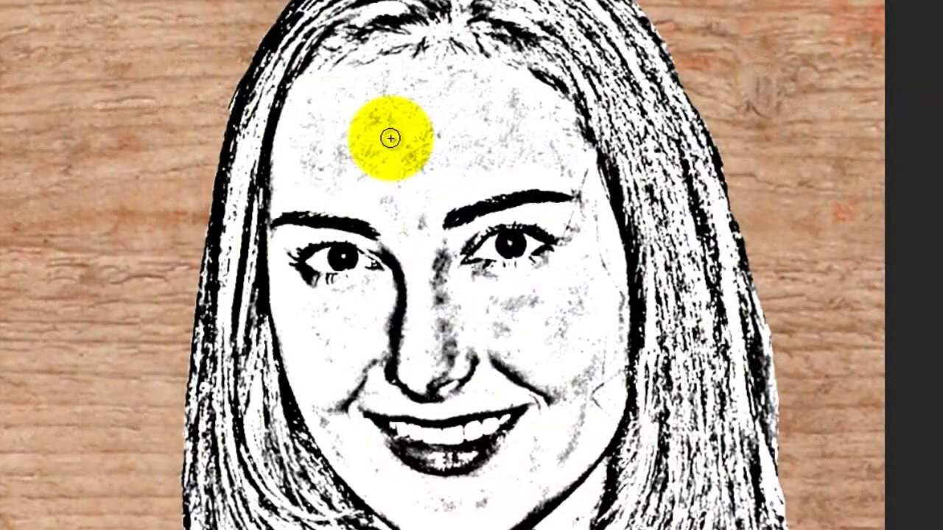
key(bracketright)
key(bracketleft)
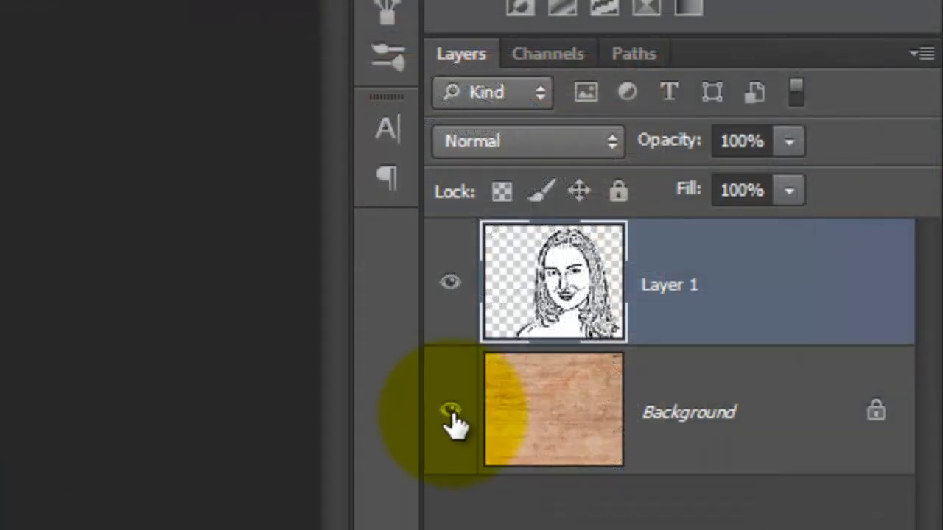
With the wood hidden, load the RGB channel as a selection of the sketch's lines.
click(451, 412)
click(548, 59)
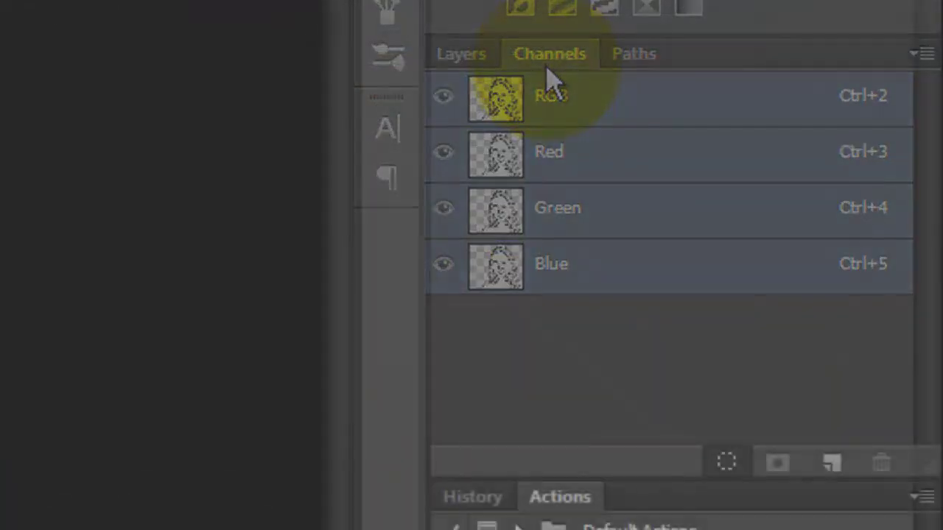
click(723, 464)
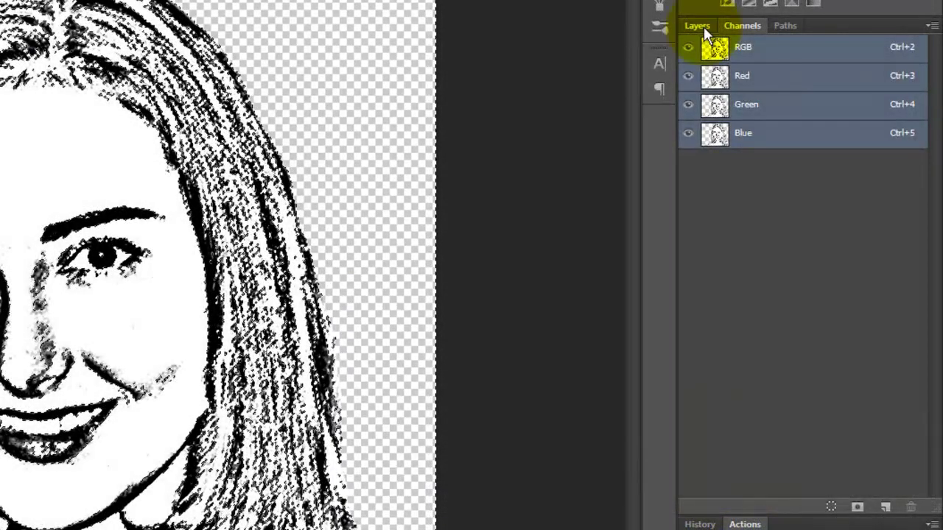
Show the wood background again, hide the sketch Layer 1, and add an empty Layer 2.
click(704, 25)
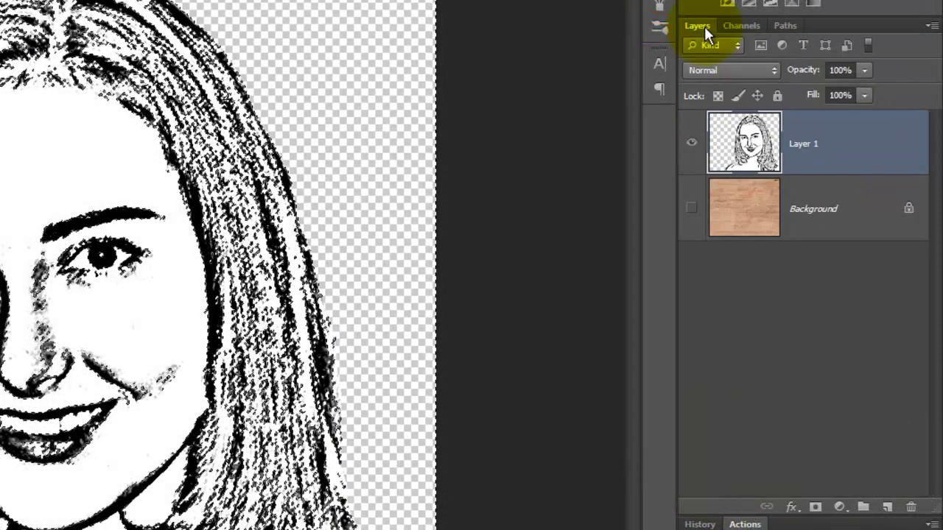
click(692, 211)
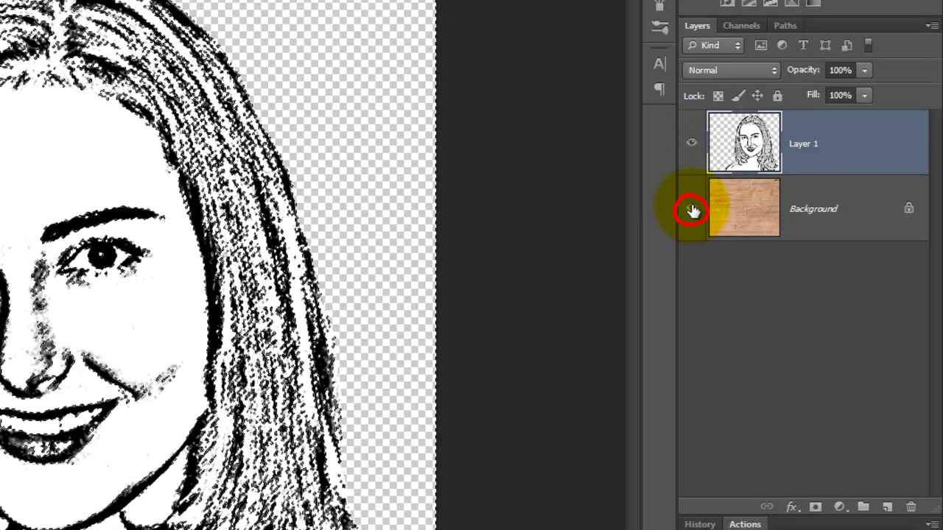
click(692, 211)
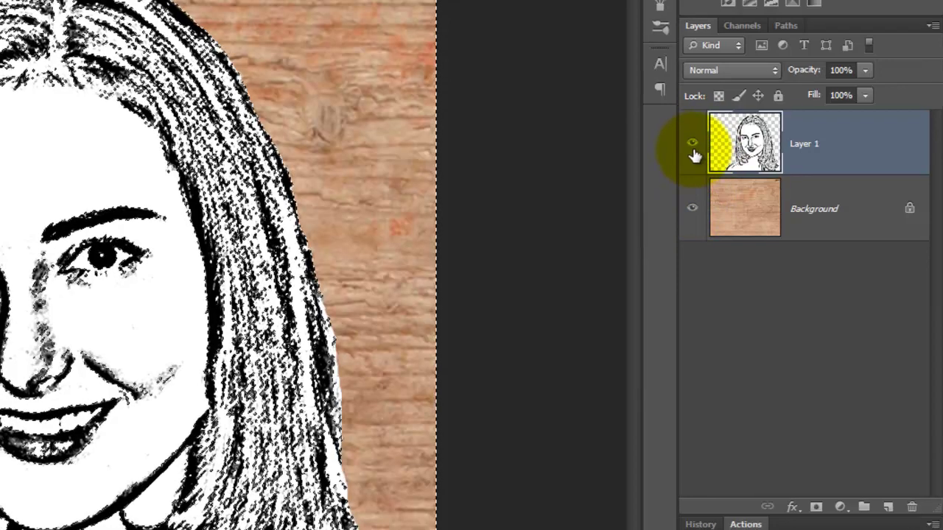
click(692, 144)
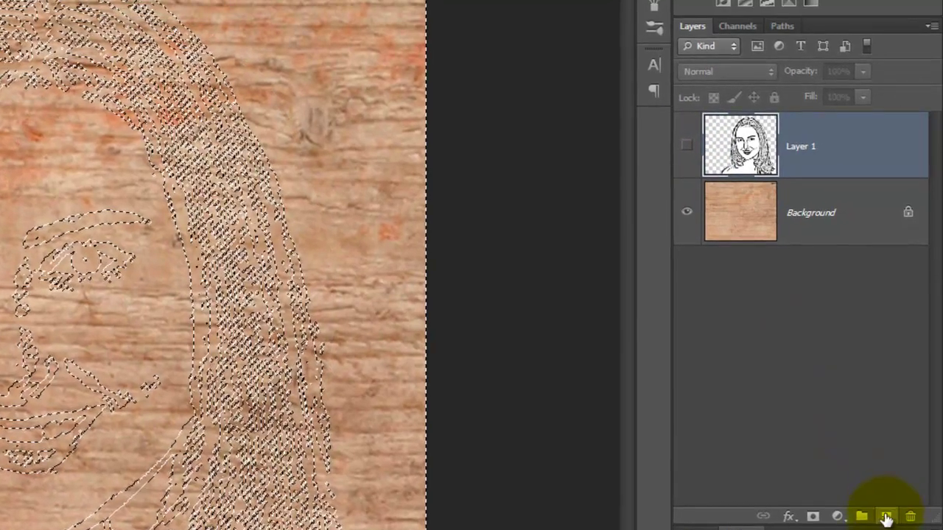
click(887, 508)
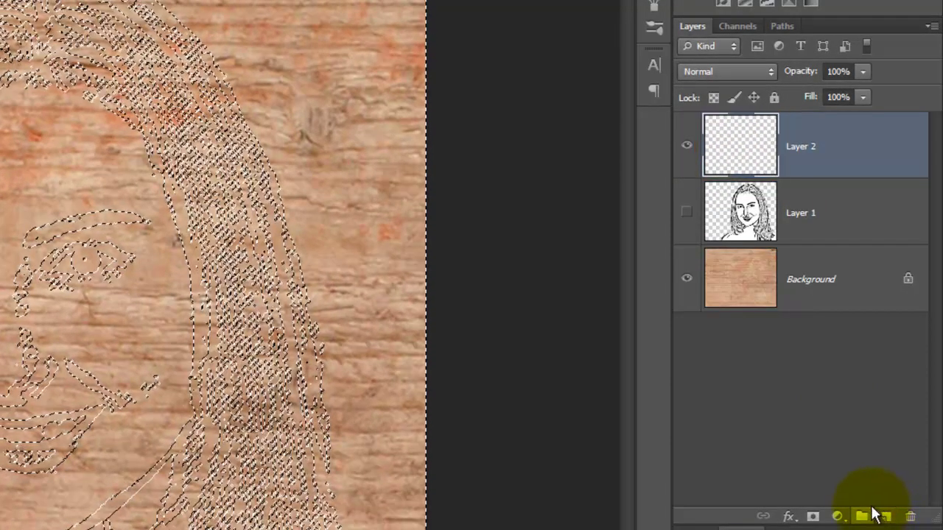
Invert the selection, fill the line art with black on Layer 2, and deselect.
key(q)
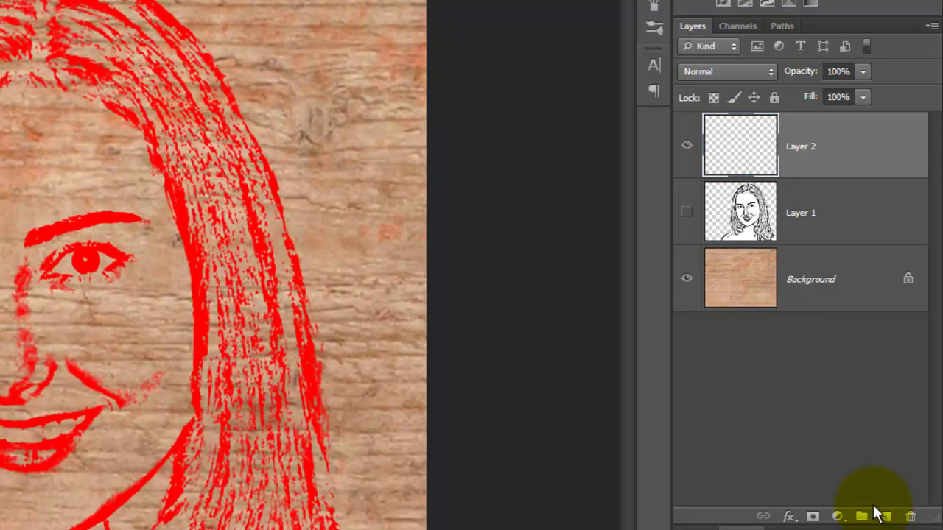
key(q)
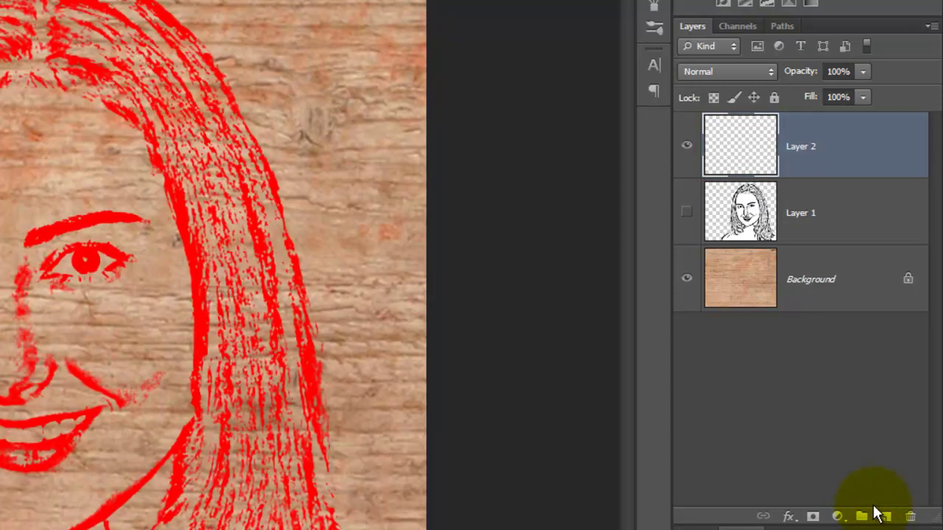
key(ctrl+shift+i)
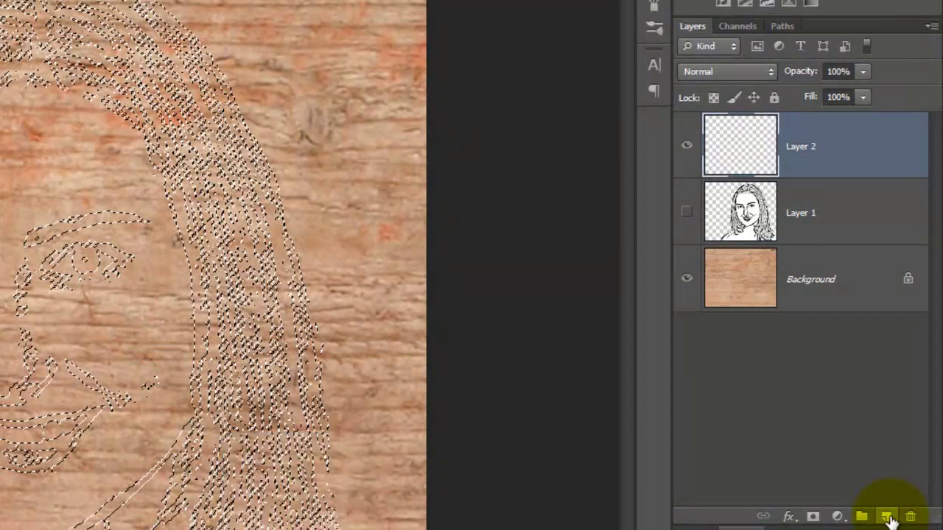
key(ctrl+Delete)
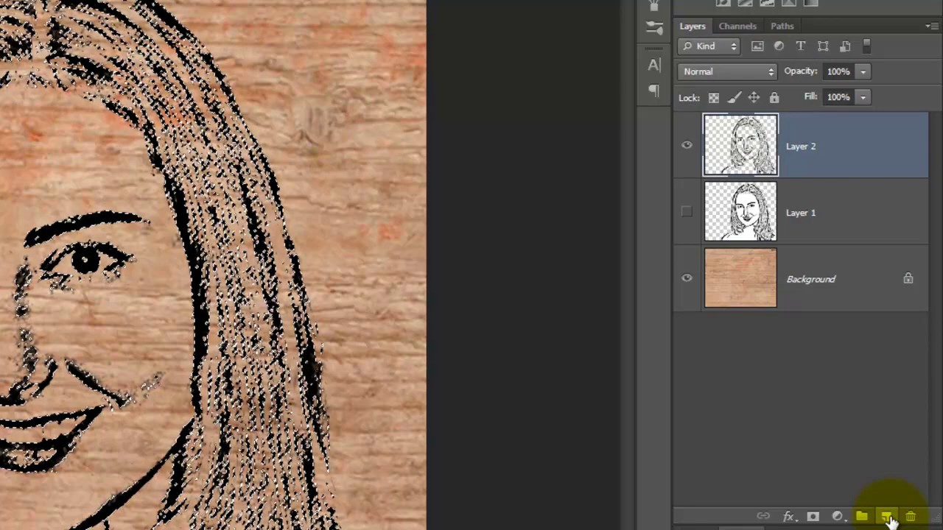
key(ctrl+d)
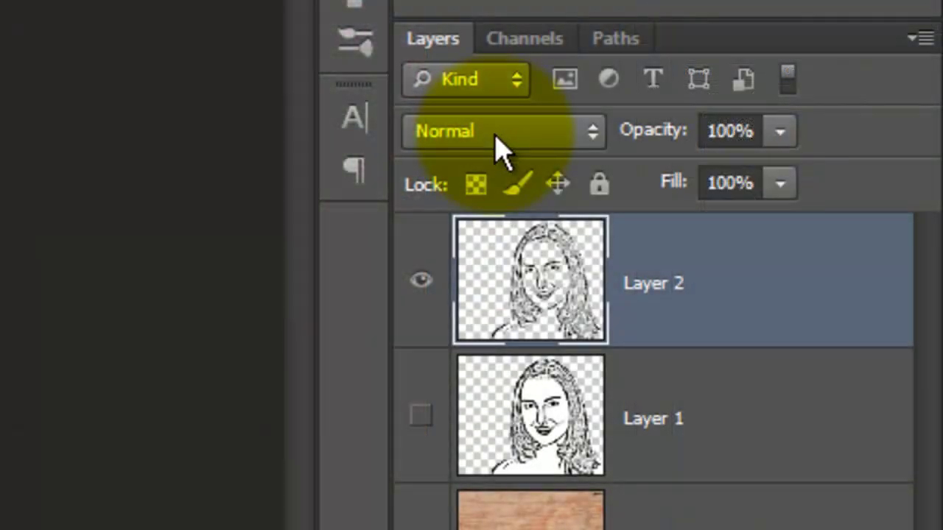
Set Layer 2 to Soft Light and add Bevel & Emboss with Depth 300, Direction Down, Size 4.
click(495, 143)
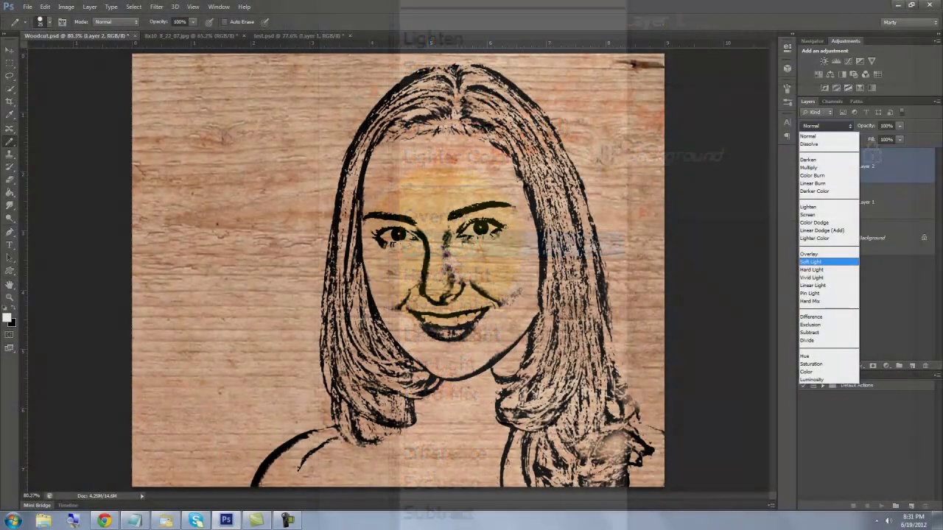
click(444, 246)
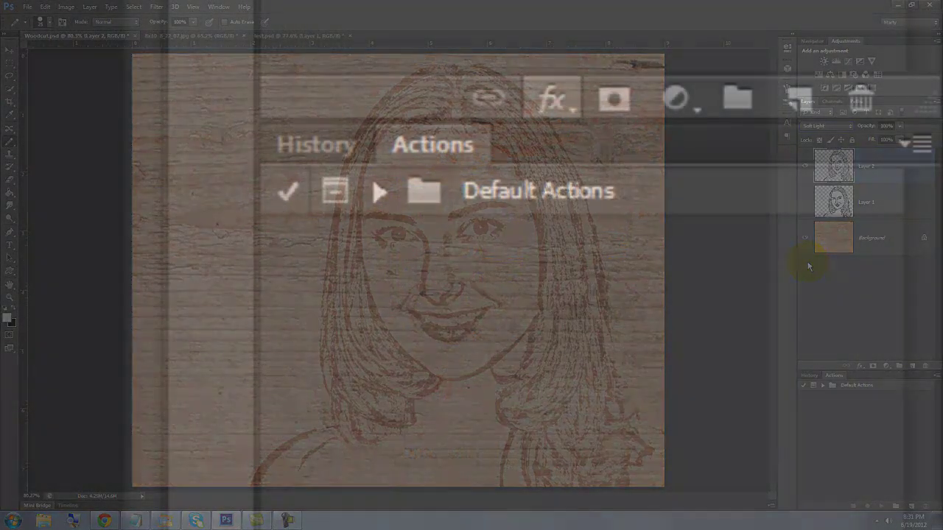
click(859, 366)
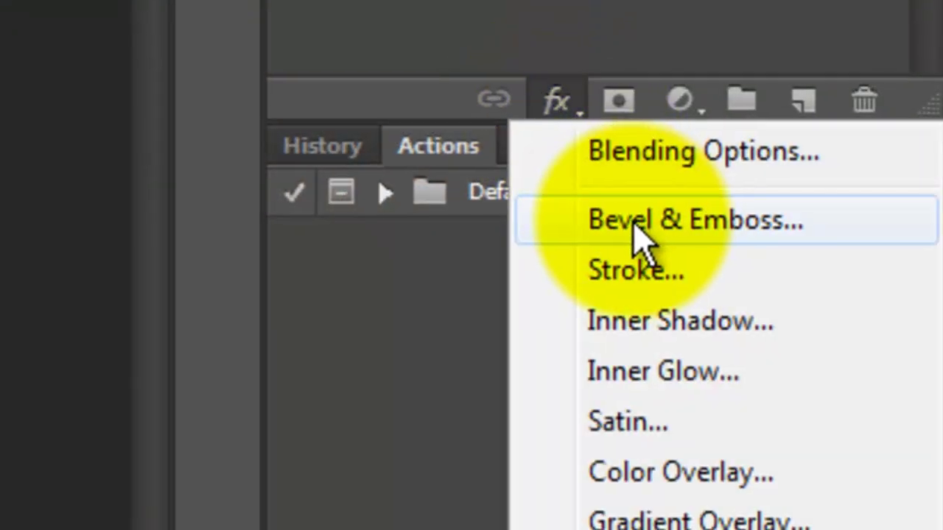
click(635, 234)
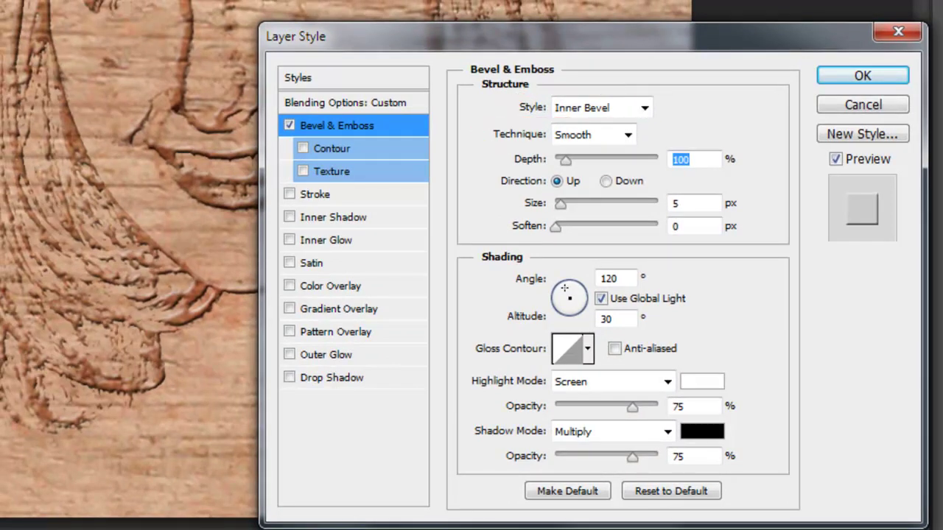
text(300)
click(608, 180)
double_click(679, 203)
text(4)
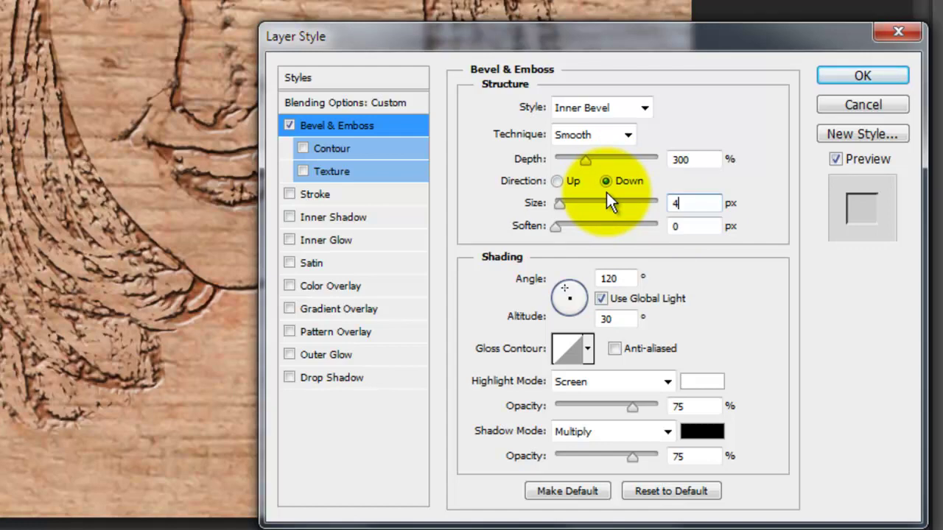
click(854, 79)
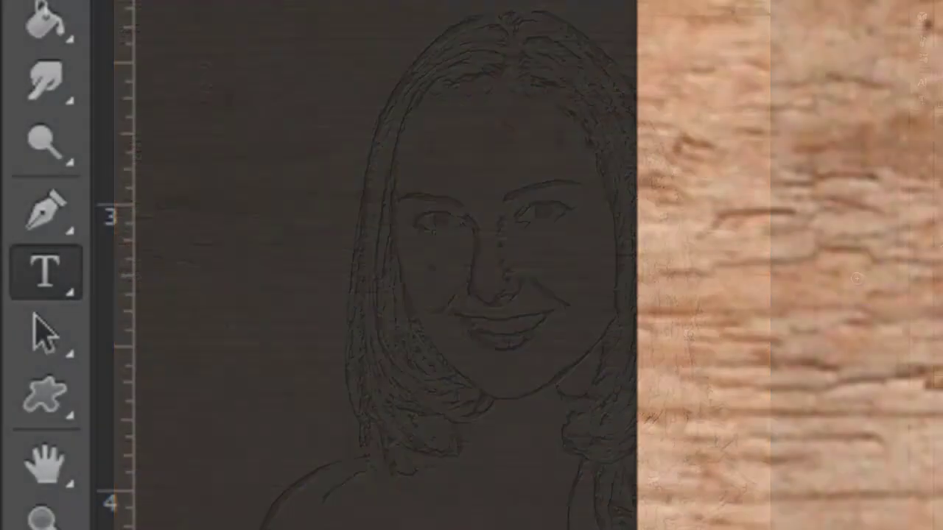
Type vertical EMILY in KG Ten Thousand 83.01 pt and move it down the wood's left side.
click(48, 273)
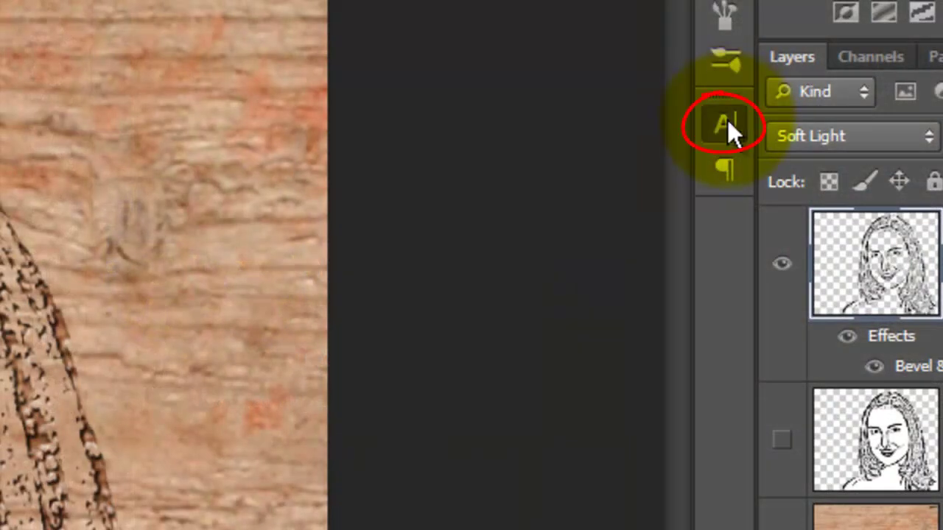
click(728, 120)
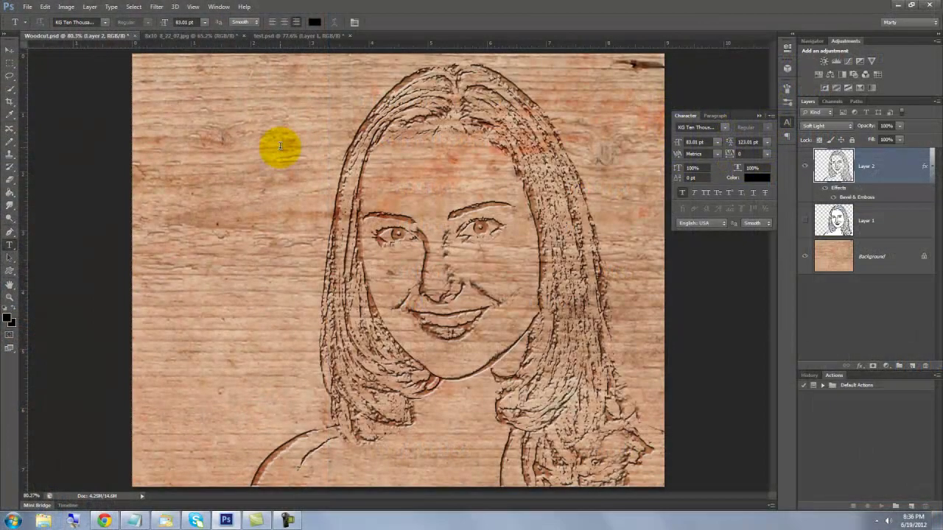
click(282, 145)
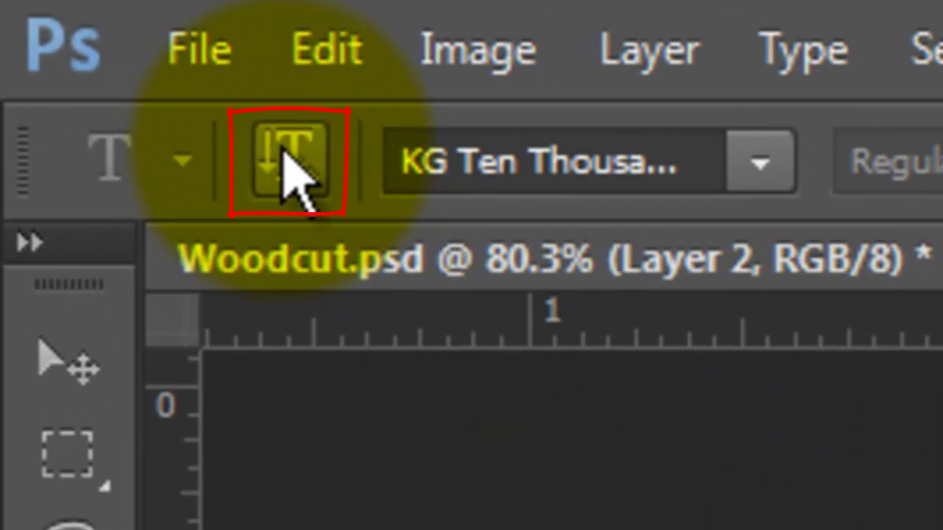
click(284, 147)
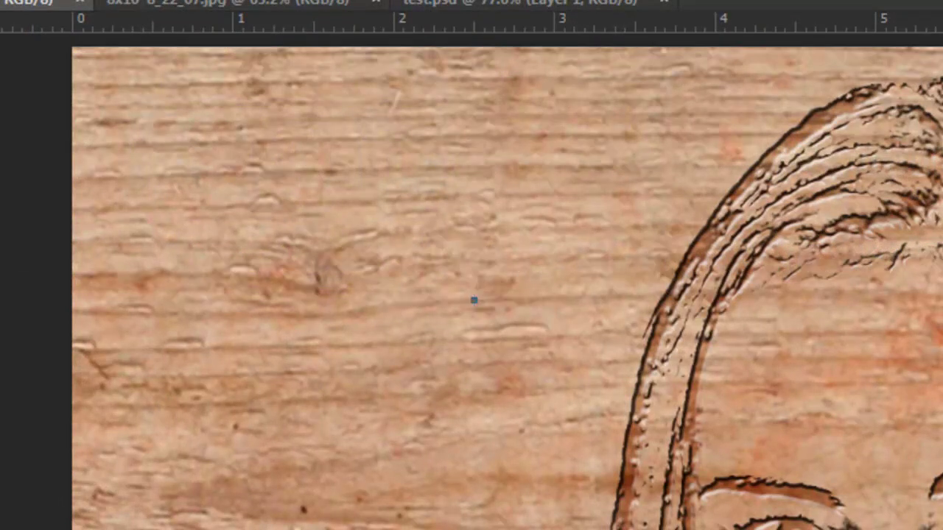
text(EMILY)
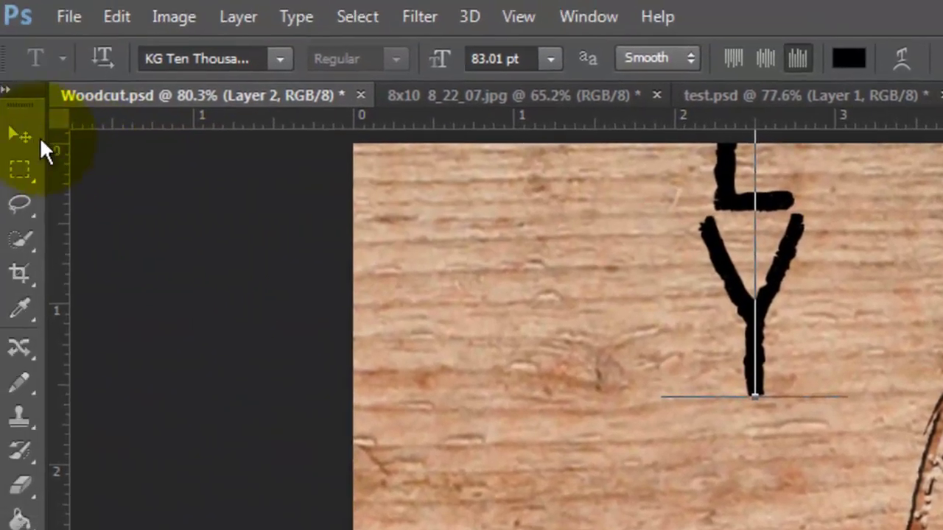
click(20, 133)
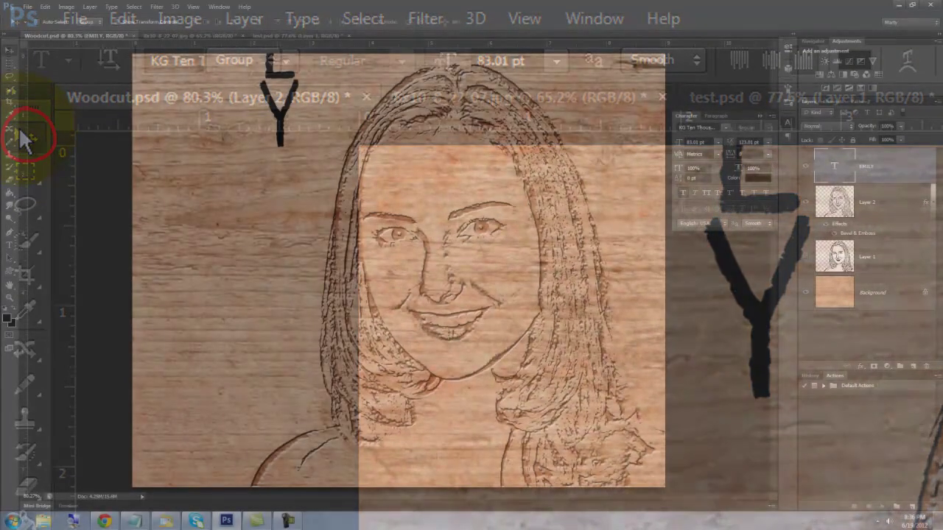
drag(271, 130, 272, 364)
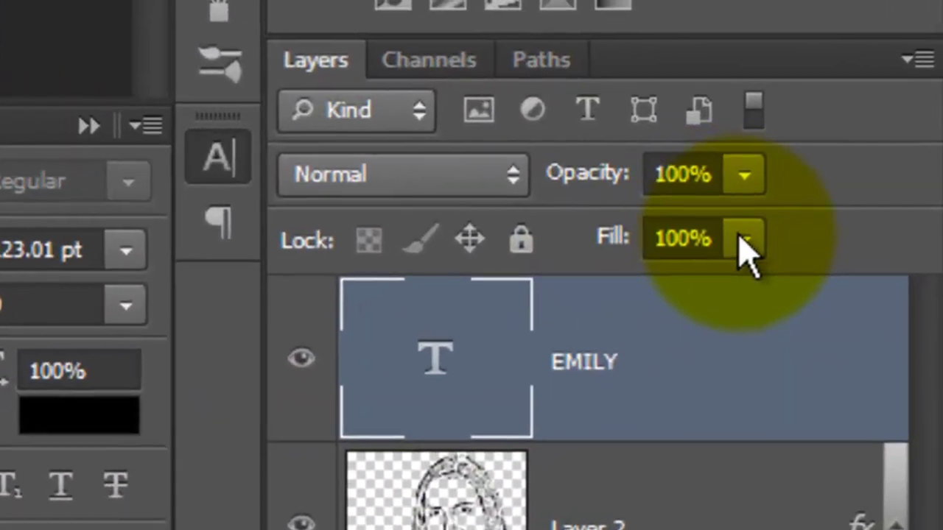
Lower the EMILY text layer's Fill to 0%.
click(872, 158)
drag(873, 167, 867, 183)
drag(725, 313, 420, 312)
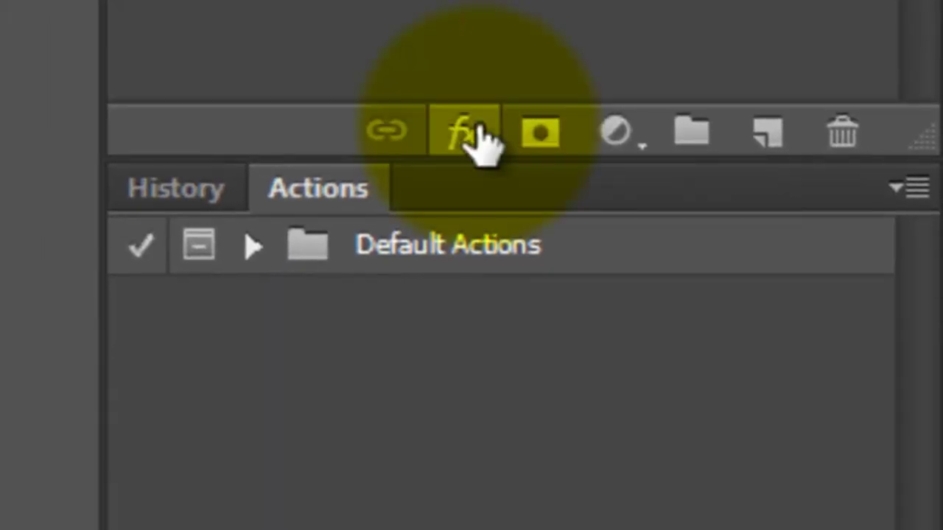
Add a Chisel Hard, Down bevel: Size 90, Highlight Opacity 100%, dark brown #26140a shadow.
click(477, 209)
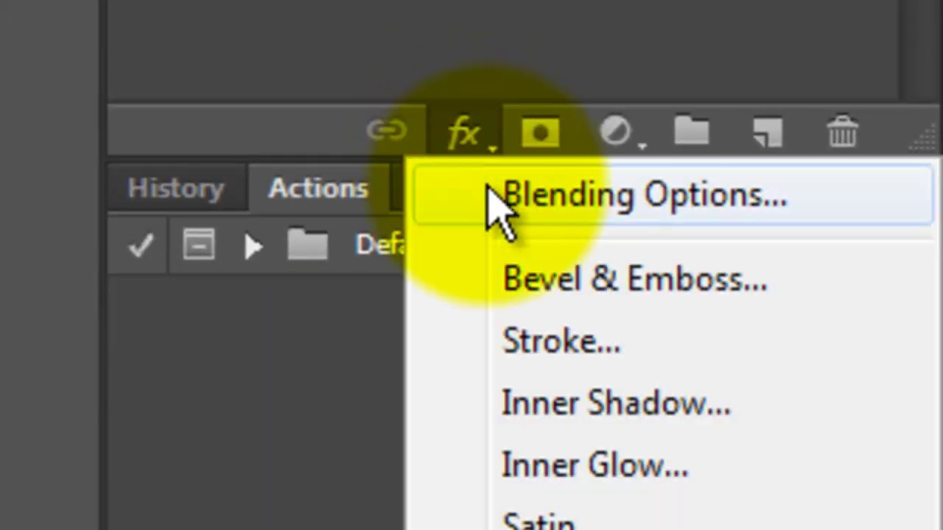
click(552, 293)
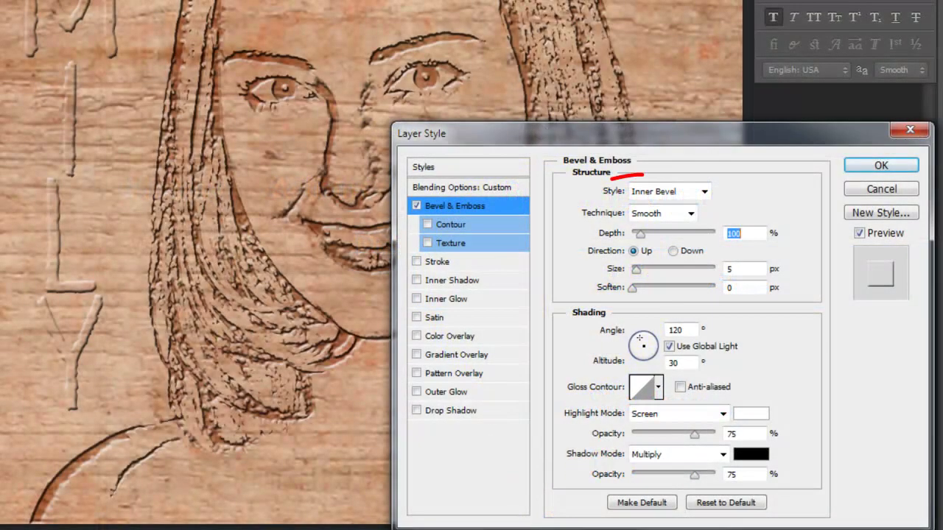
click(688, 213)
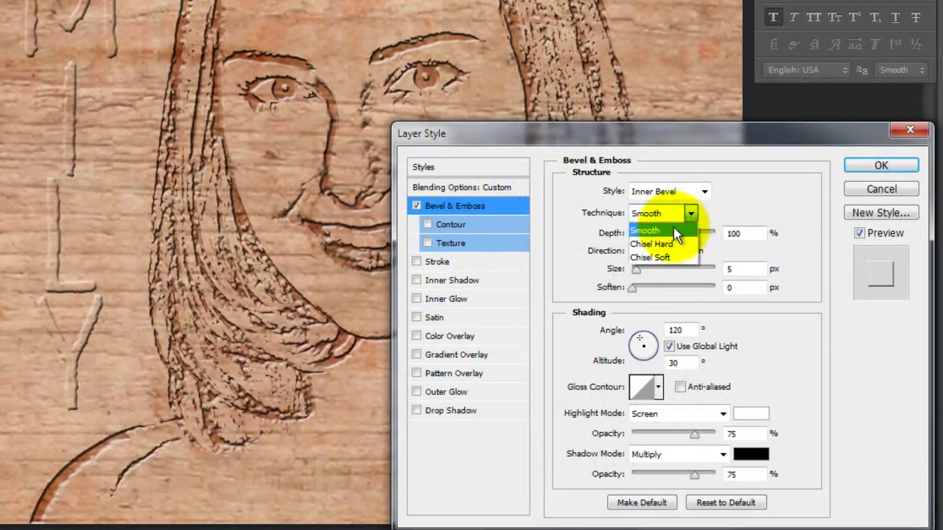
click(659, 234)
click(673, 251)
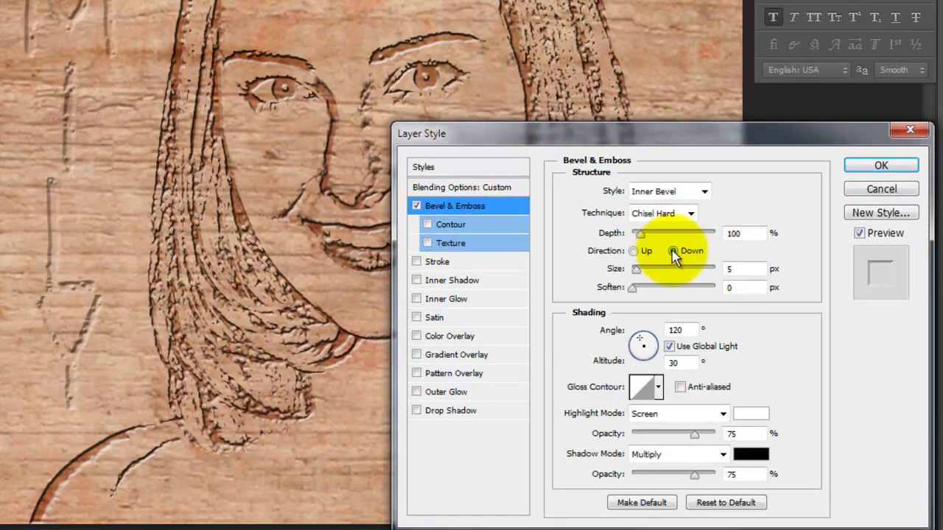
drag(653, 270, 665, 272)
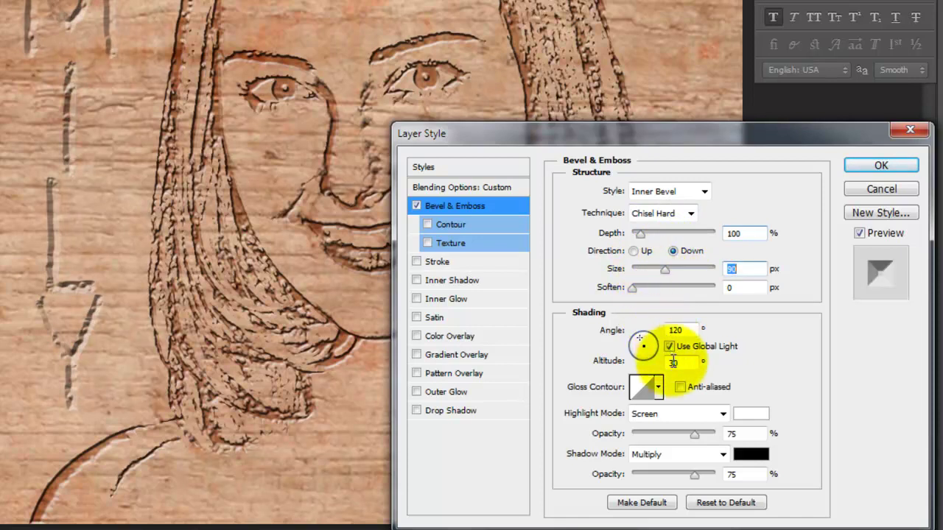
drag(694, 433, 749, 457)
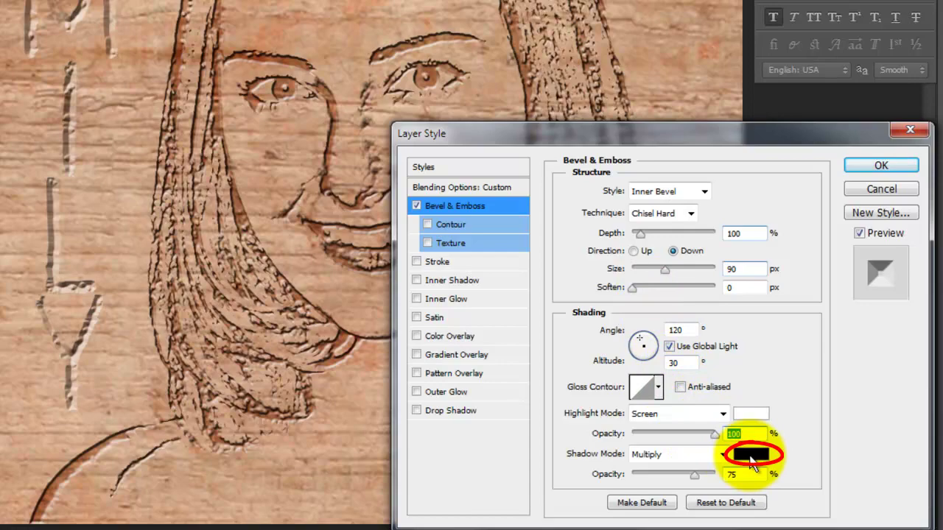
click(751, 463)
drag(202, 390, 202, 450)
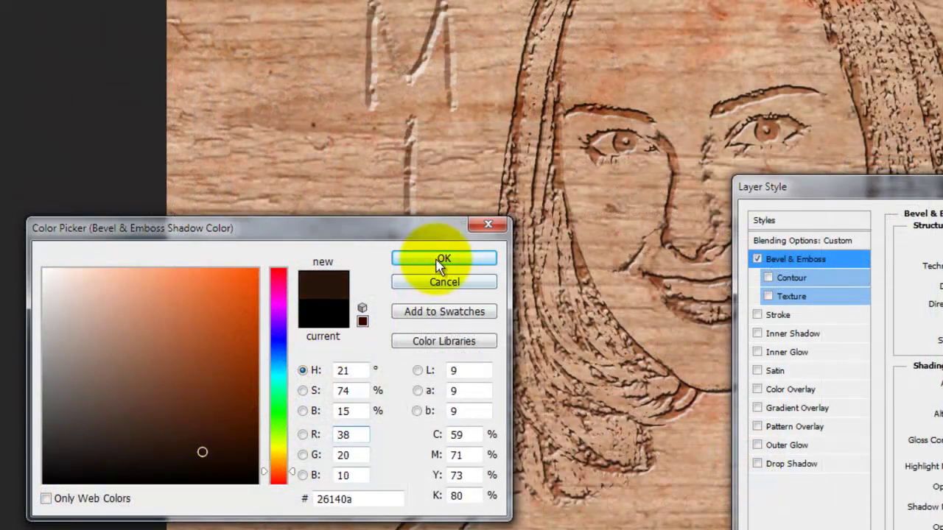